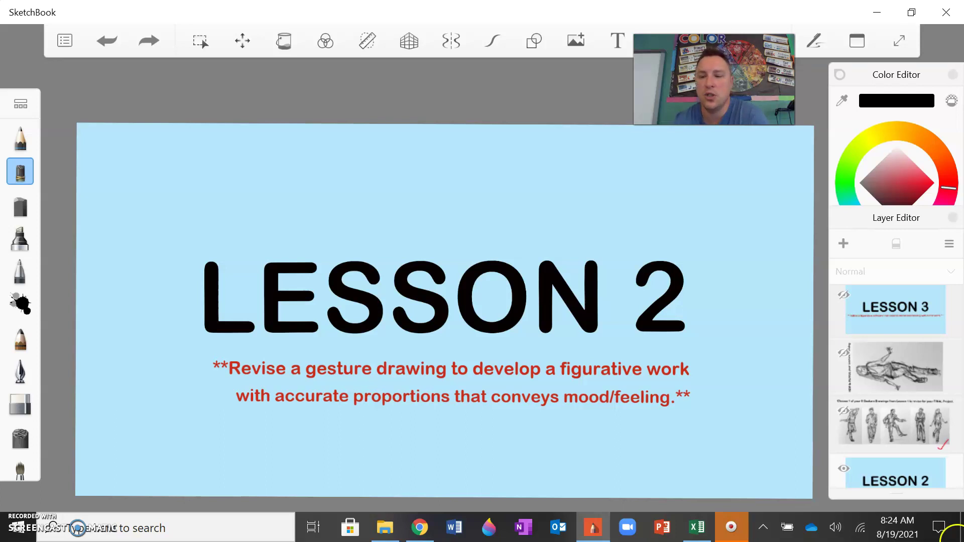
Hide the Lesson 2 title layer, and show and select the layer with the five gesture drawings.
left_click(844, 469)
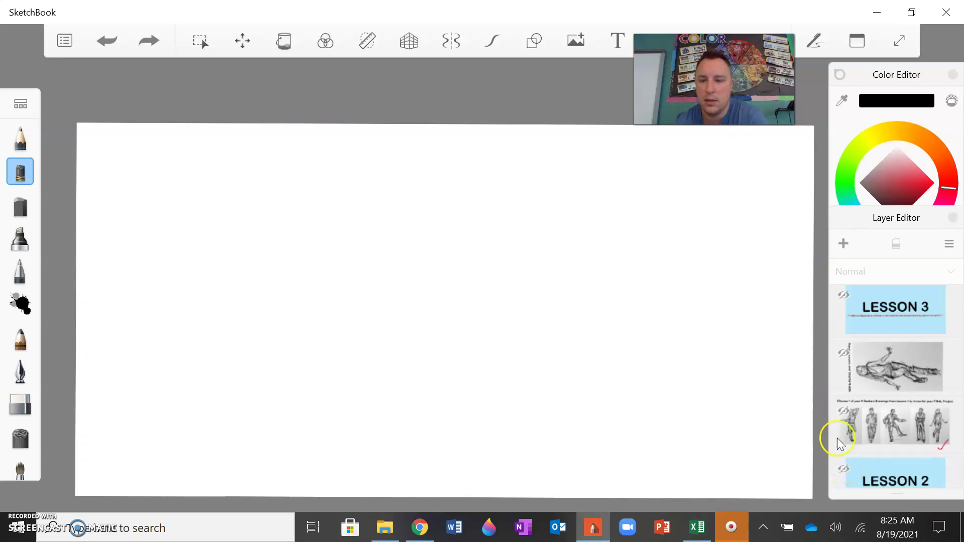
left_click(844, 411)
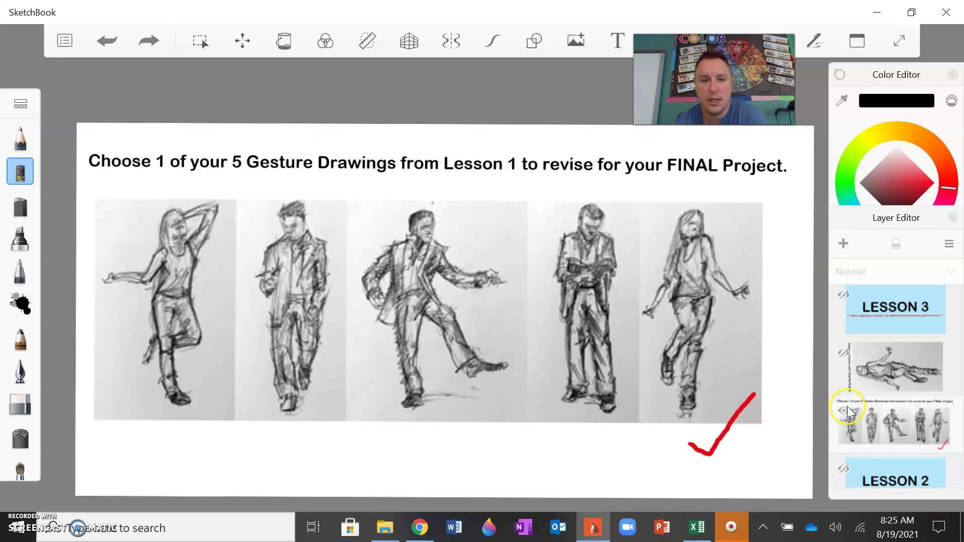
left_click(101, 182)
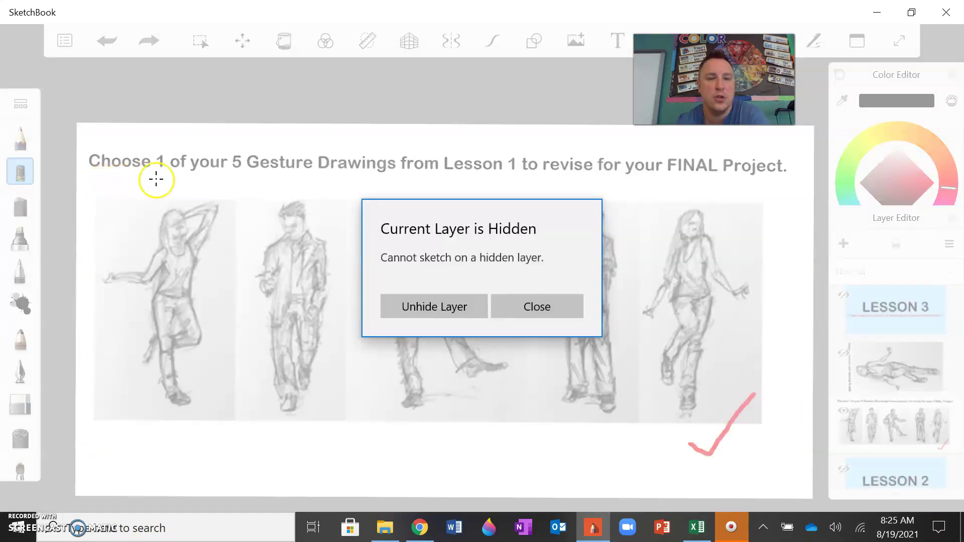
left_click(559, 301)
left_click(871, 421)
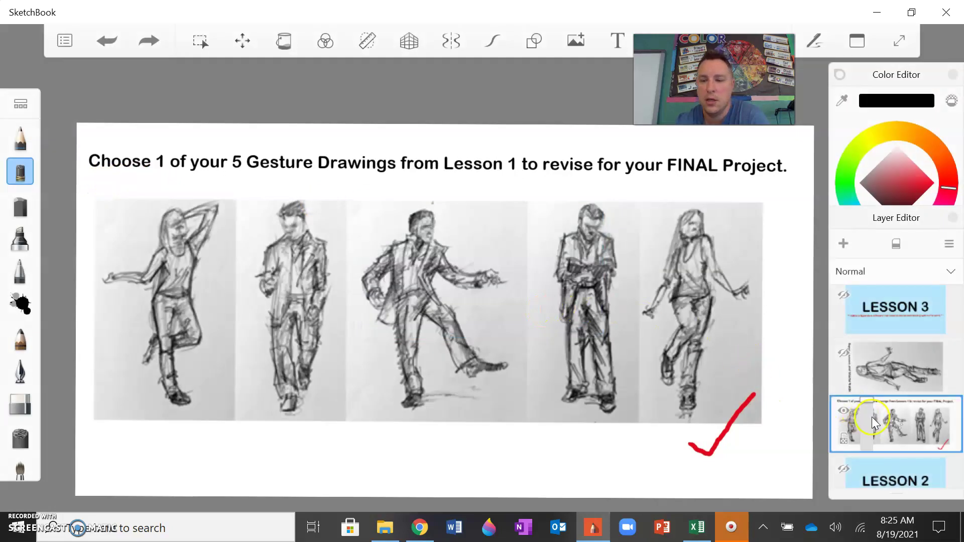
Underline the "1" in the heading and circle the last of the five gesture drawings, and undo both marks.
left_click_drag(155, 181, 178, 182)
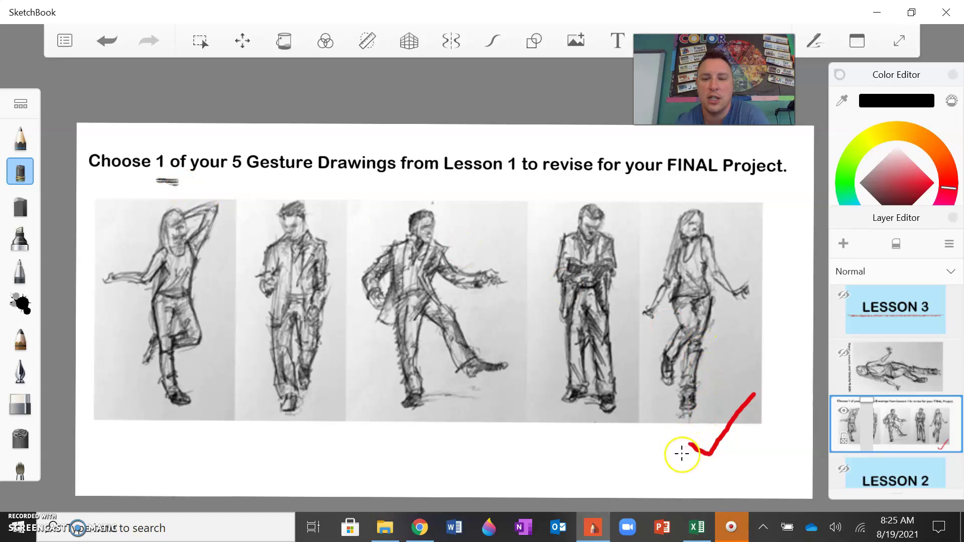
mouse_move(681, 459)
left_mouse_down()
mouse_move(771, 415)
mouse_move(708, 146)
mouse_move(577, 383)
mouse_move(747, 435)
mouse_move(748, 420)
left_mouse_up()
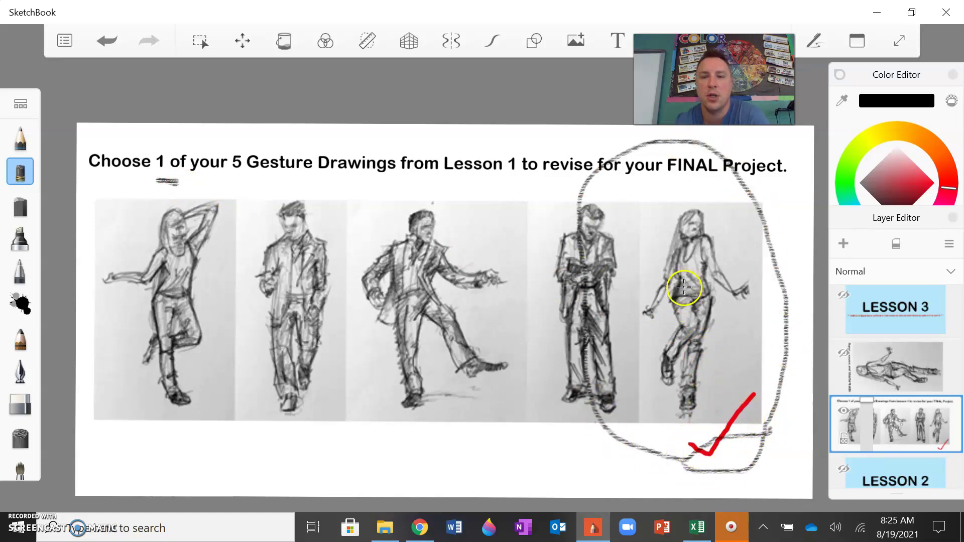
left_click(106, 41)
left_click(106, 42)
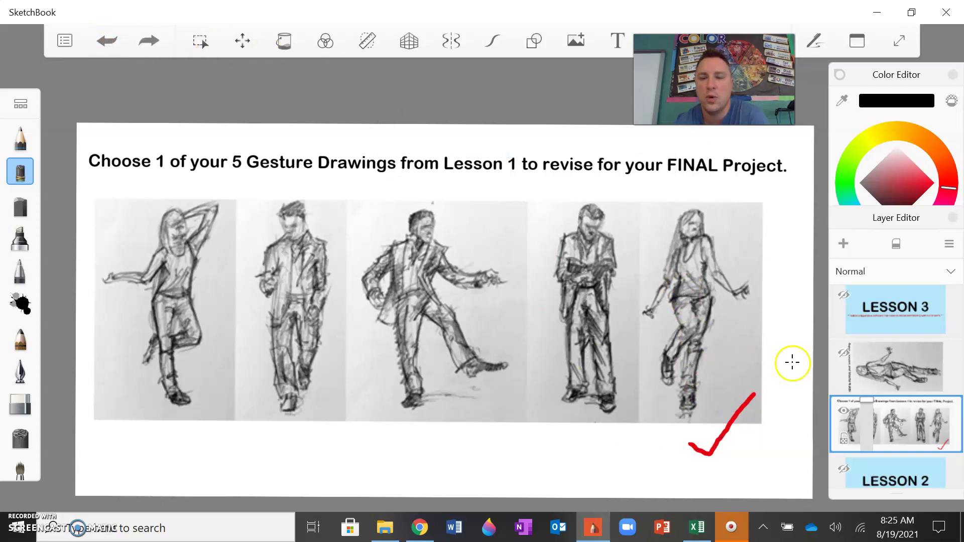
Hide the five-drawings layer, and select and show the "HOW to REVISE your Gesture Drawing" layer.
left_click(846, 409)
left_click(849, 355)
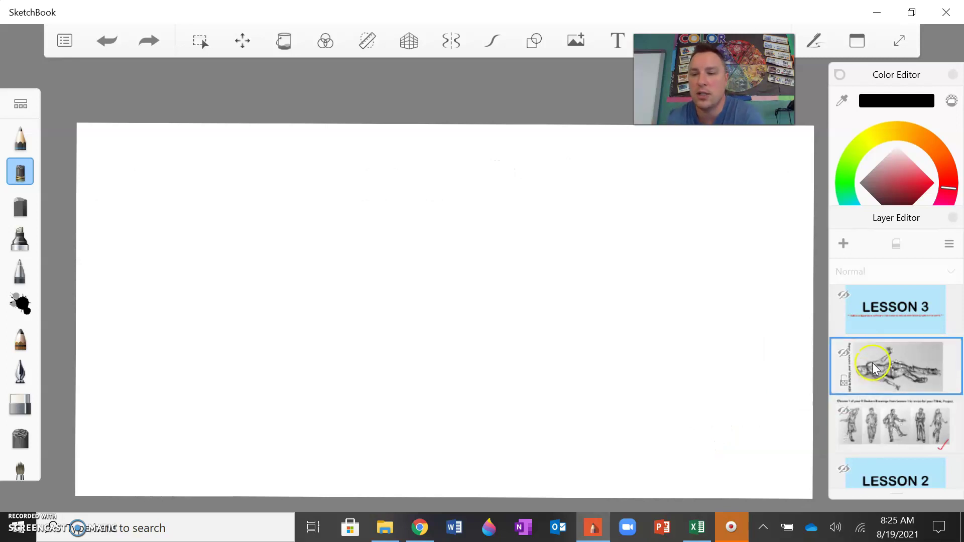
left_click(844, 353)
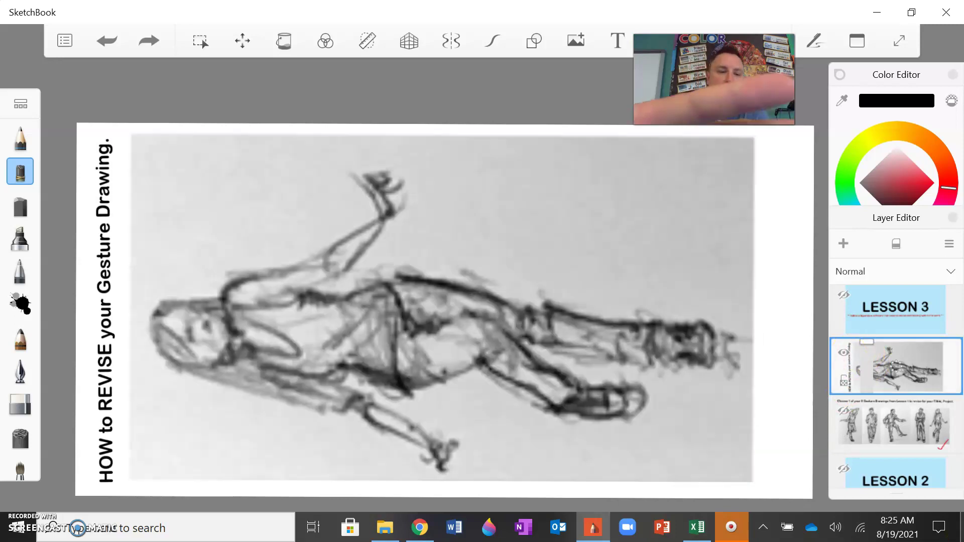
Rotate the canvas so the woman's gesture drawing stands upright, and undo the stray stroke across her neck.
scroll(455, 296, "down", 5)
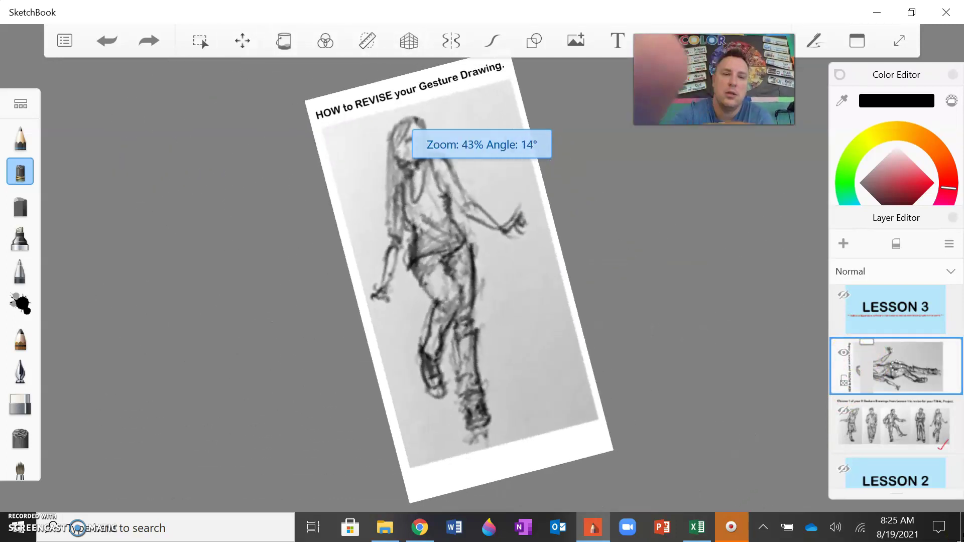
left_click_drag(397, 164, 444, 192)
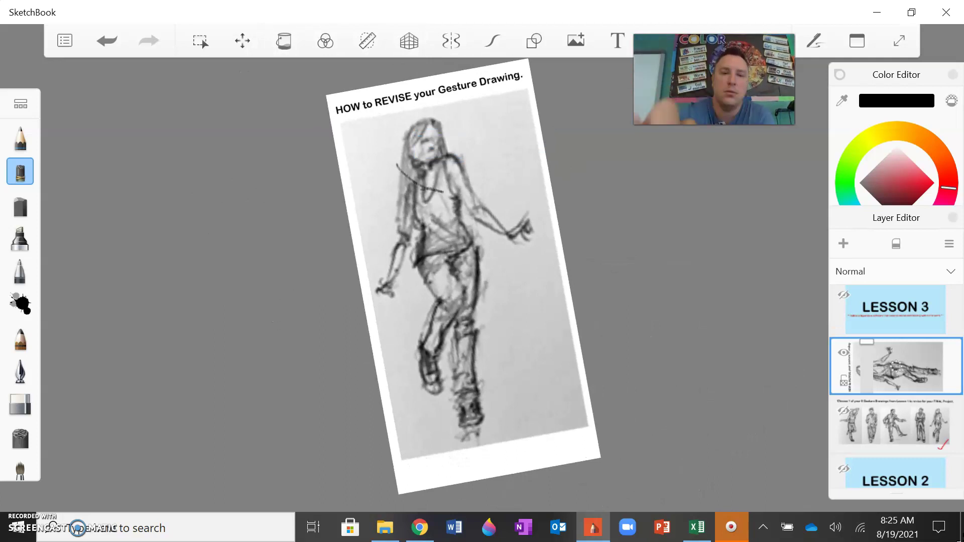
key("ctrl+z")
scroll(455, 281, "up", 1)
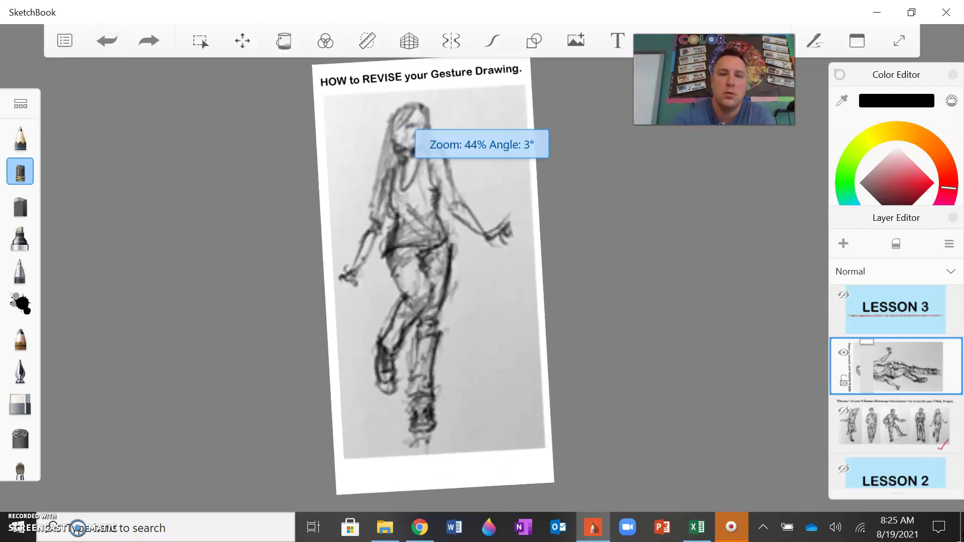
scroll(427, 285, "up", 2)
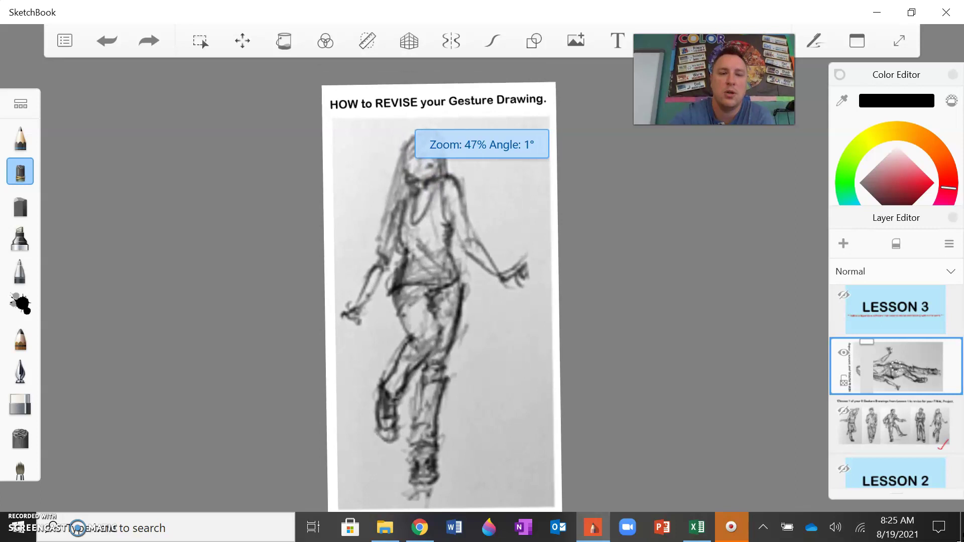
scroll(452, 286, "up", 1)
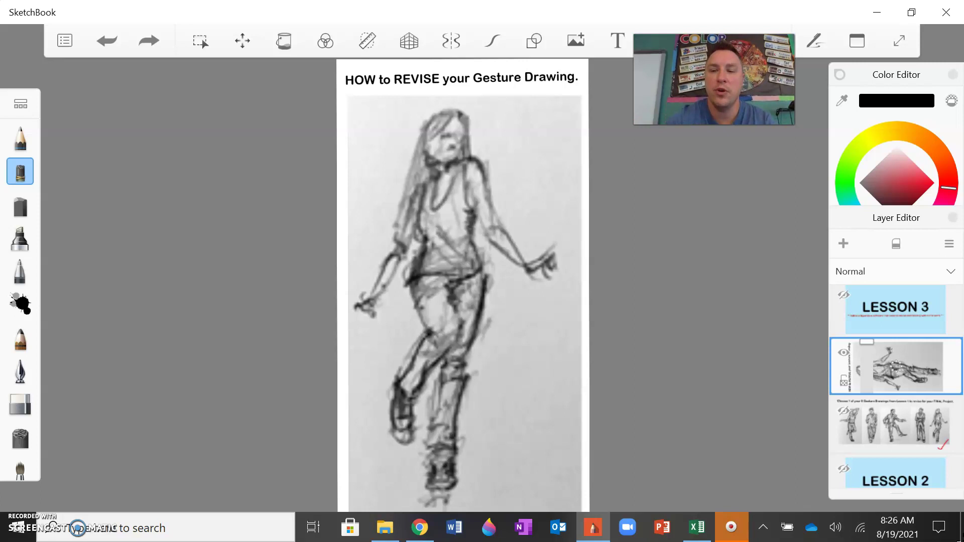
Trace the woman's hair outline, fringe, side strand and jawline with dark pencil strokes over the gesture lines.
scroll(462, 201, "up", 5)
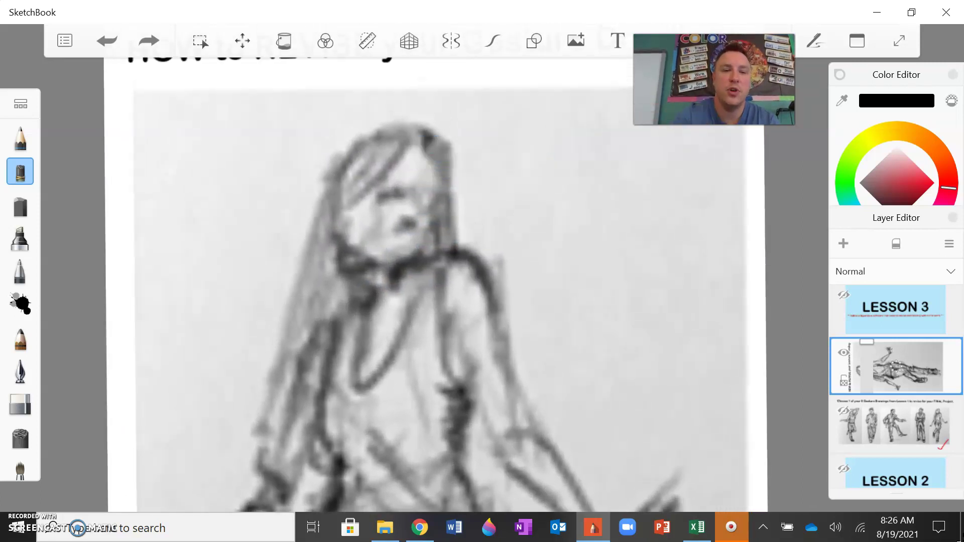
mouse_move(409, 142)
left_mouse_down()
mouse_move(359, 205)
mouse_move(335, 217)
mouse_move(412, 141)
mouse_move(372, 135)
mouse_move(412, 128)
mouse_move(312, 201)
mouse_move(366, 138)
mouse_move(299, 241)
mouse_move(352, 156)
mouse_move(294, 277)
mouse_move(334, 174)
left_mouse_up()
mouse_move(301, 238)
left_mouse_down()
mouse_move(283, 301)
mouse_move(367, 145)
mouse_move(429, 131)
mouse_move(422, 143)
mouse_move(410, 128)
mouse_move(397, 132)
mouse_move(274, 364)
mouse_move(258, 424)
left_mouse_up()
mouse_move(266, 382)
left_mouse_down()
mouse_move(304, 246)
mouse_move(259, 432)
mouse_move(316, 220)
mouse_move(349, 240)
mouse_move(334, 247)
mouse_move(351, 249)
left_mouse_up()
mouse_move(332, 294)
left_mouse_down()
mouse_move(316, 330)
mouse_move(336, 283)
mouse_move(309, 344)
left_mouse_up()
mouse_move(344, 249)
left_mouse_down()
mouse_move(384, 267)
mouse_move(417, 266)
mouse_move(442, 195)
mouse_move(437, 203)
mouse_move(442, 181)
mouse_move(425, 148)
mouse_move(442, 166)
mouse_move(441, 137)
mouse_move(465, 266)
mouse_move(467, 226)
left_mouse_up()
Define the facial features with dark strokes for the eyes, nose, mouth and ear.
mouse_move(385, 189)
left_mouse_down()
mouse_move(404, 195)
mouse_move(384, 200)
mouse_move(402, 204)
mouse_move(410, 179)
mouse_move(394, 174)
mouse_move(433, 182)
mouse_move(436, 206)
mouse_move(414, 225)
mouse_move(411, 196)
mouse_move(428, 184)
mouse_move(436, 211)
left_mouse_up()
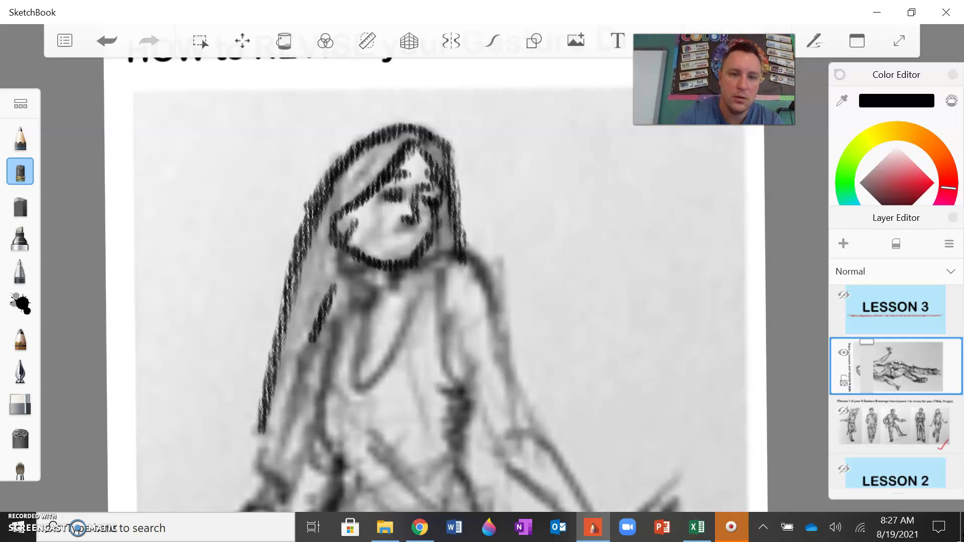
mouse_move(384, 231)
left_mouse_down()
mouse_move(424, 242)
mouse_move(403, 251)
mouse_move(420, 238)
left_mouse_up()
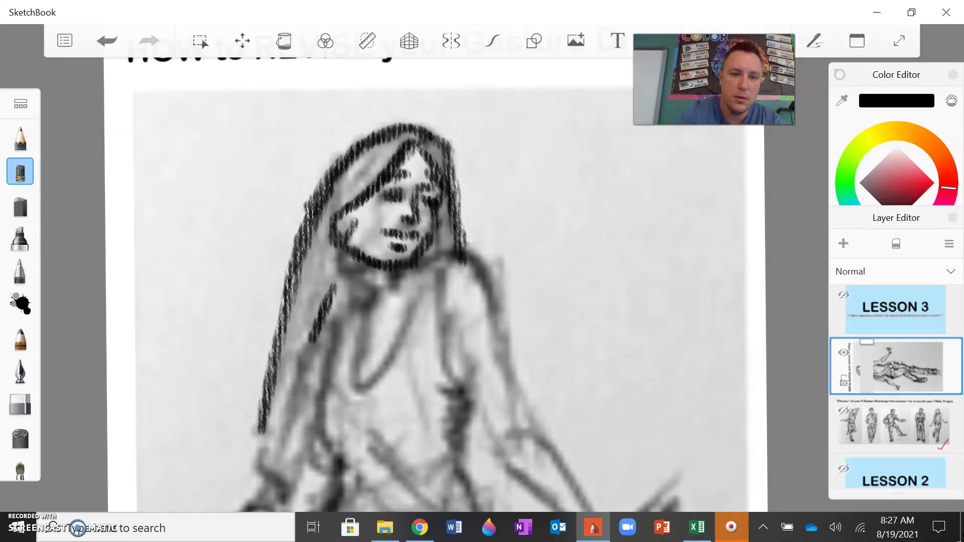
left_click_drag(358, 217, 349, 234)
Trace the neck and the scooped neckline of the top with dark strokes down to the lowest point of the curve.
mouse_move(373, 274)
left_mouse_down()
mouse_move(355, 305)
mouse_move(332, 318)
mouse_move(329, 352)
left_mouse_up()
mouse_move(347, 314)
left_mouse_down()
mouse_move(324, 371)
mouse_move(357, 352)
left_mouse_up()
left_click_drag(372, 288, 359, 354)
left_click_drag(369, 314, 356, 377)
mouse_move(364, 337)
left_mouse_down()
mouse_move(354, 384)
mouse_move(404, 331)
left_mouse_up()
mouse_move(359, 387)
left_mouse_down()
mouse_move(412, 321)
mouse_move(374, 387)
mouse_move(420, 282)
mouse_move(397, 336)
left_mouse_up()
left_click_drag(422, 267, 405, 316)
left_click_drag(396, 272, 379, 337)
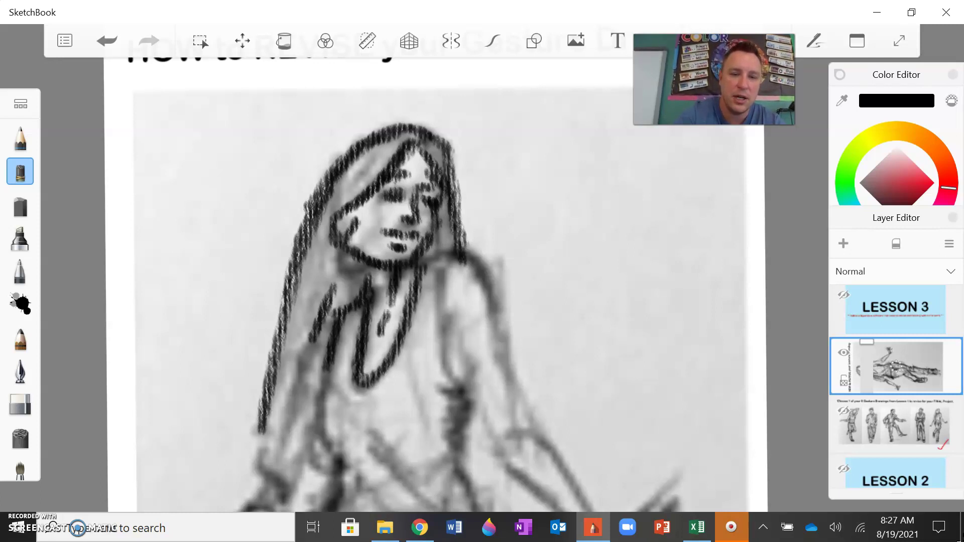
Sketch the collarbone at the base of the neck, undoing and redrawing the misplaced strokes.
mouse_move(407, 298)
left_mouse_down()
mouse_move(381, 335)
mouse_move(389, 319)
mouse_move(372, 326)
left_mouse_up()
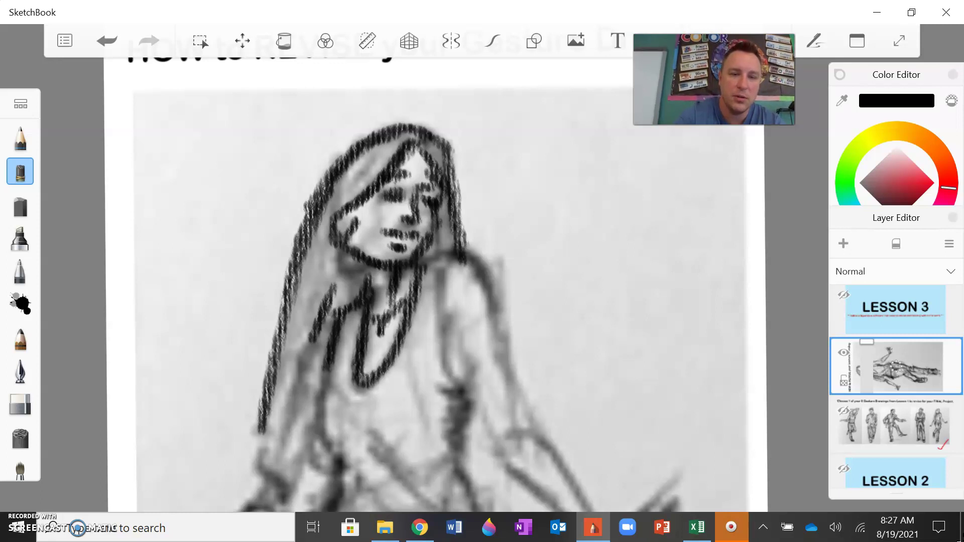
key("ctrl+z")
key("ctrl+z")
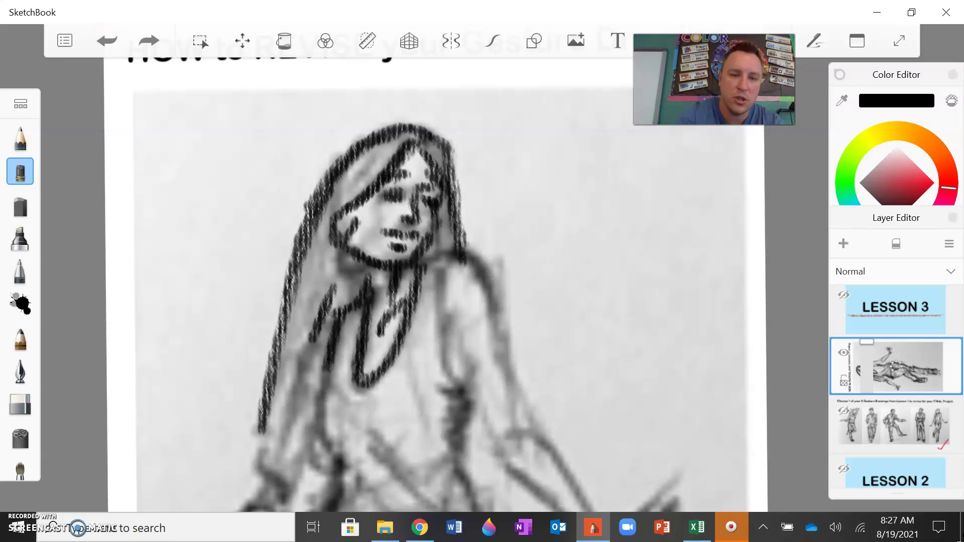
mouse_move(370, 316)
left_mouse_down()
mouse_move(362, 340)
mouse_move(378, 333)
left_mouse_up()
Trace the side of the torso, the fabric folds on the shirt and the line running down to the armpit.
mouse_move(330, 370)
left_mouse_down()
mouse_move(332, 444)
mouse_move(357, 478)
left_mouse_up()
left_click_drag(368, 435, 407, 484)
mouse_move(364, 452)
left_mouse_down()
mouse_move(412, 488)
mouse_move(404, 485)
left_mouse_up()
left_click_drag(413, 356, 433, 456)
left_click_drag(414, 381, 424, 393)
left_click_drag(436, 324, 459, 407)
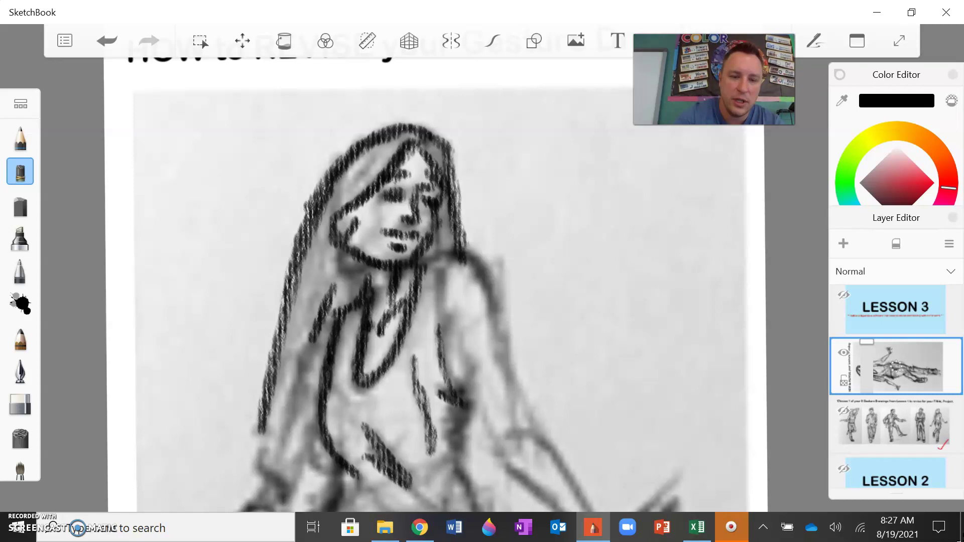
Darken the underarm shadow, and trace the shoulder and both edges of the upper arm.
mouse_move(454, 402)
left_mouse_down()
mouse_move(447, 468)
mouse_move(458, 389)
mouse_move(437, 301)
mouse_move(440, 254)
mouse_move(451, 247)
mouse_move(480, 262)
mouse_move(506, 324)
left_mouse_up()
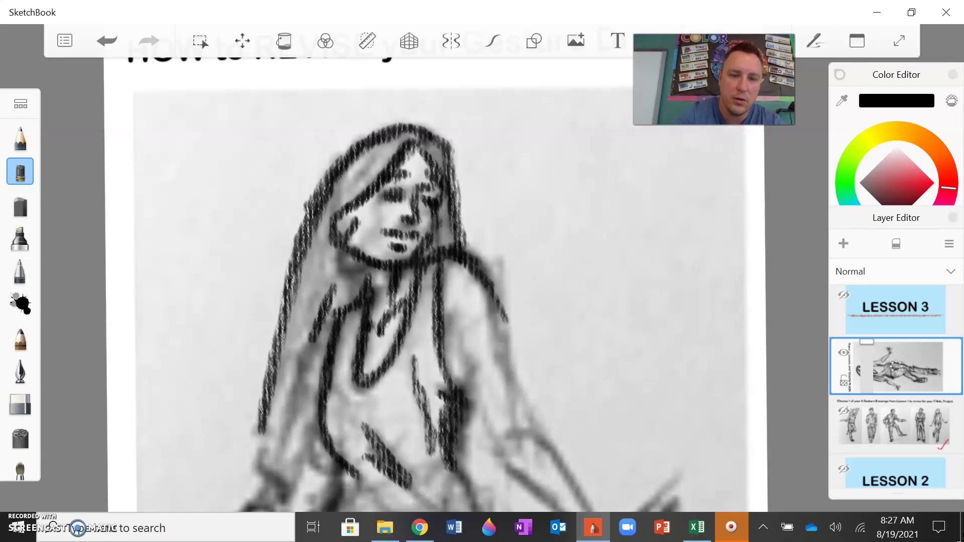
mouse_move(453, 308)
left_mouse_down()
mouse_move(473, 392)
mouse_move(470, 322)
mouse_move(465, 416)
mouse_move(482, 402)
mouse_move(502, 462)
left_mouse_up()
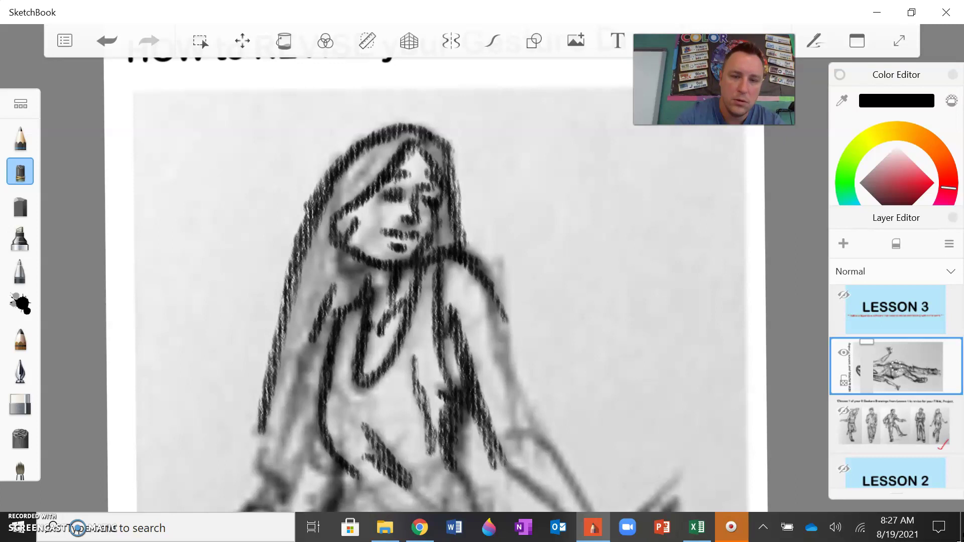
left_click_drag(488, 295, 505, 354)
mouse_move(490, 304)
left_mouse_down()
mouse_move(525, 427)
mouse_move(492, 326)
mouse_move(523, 397)
mouse_move(467, 301)
mouse_move(474, 324)
left_mouse_up()
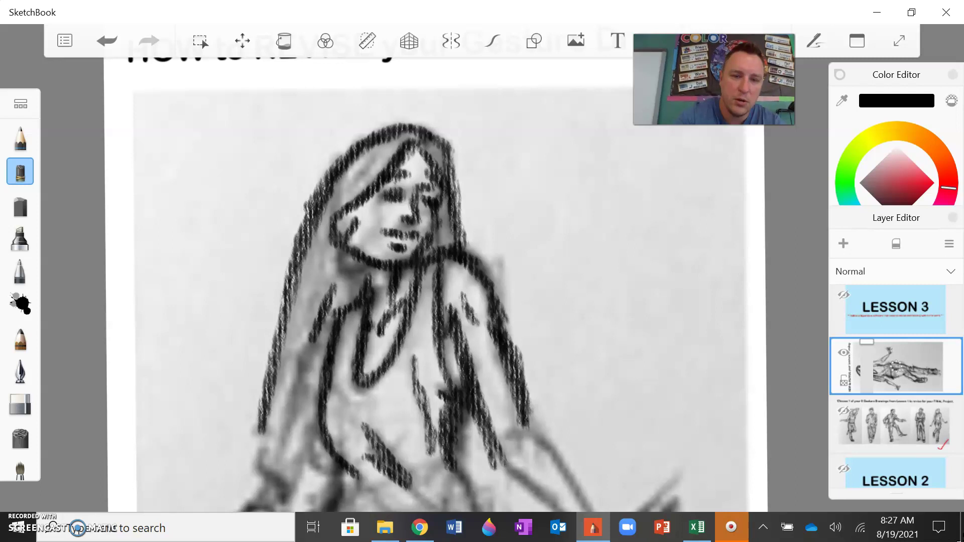
Add hair strands along the long hair, across the crown and beside the neck.
mouse_move(307, 364)
left_mouse_down()
mouse_move(321, 254)
mouse_move(306, 246)
mouse_move(284, 416)
mouse_move(299, 447)
mouse_move(324, 349)
left_mouse_up()
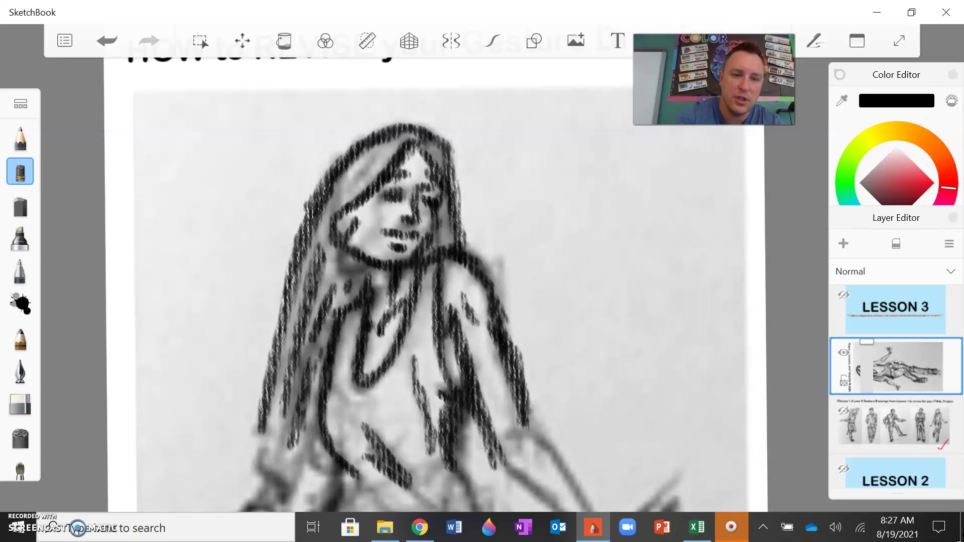
left_click_drag(334, 201, 402, 139)
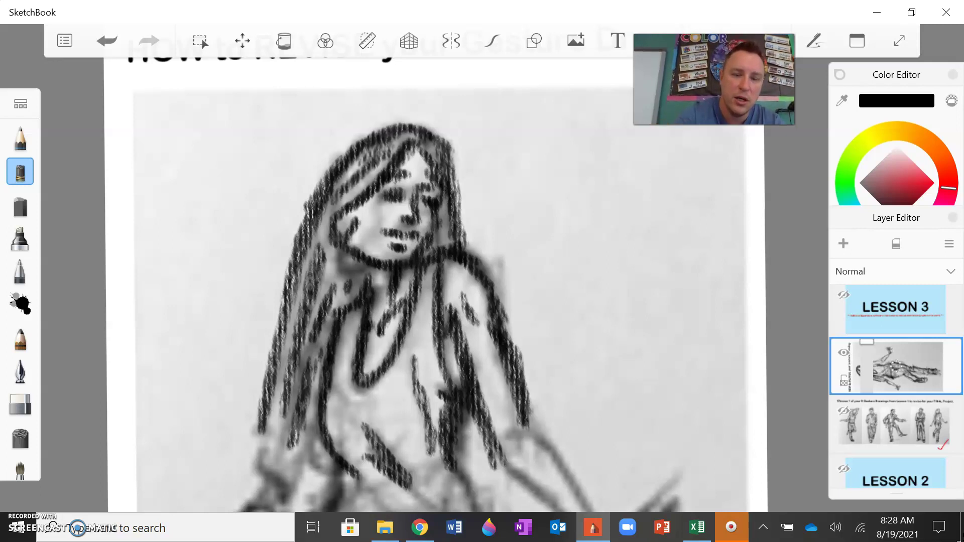
mouse_move(353, 256)
left_mouse_down()
mouse_move(333, 281)
mouse_move(335, 292)
mouse_move(358, 283)
mouse_move(364, 349)
left_mouse_up()
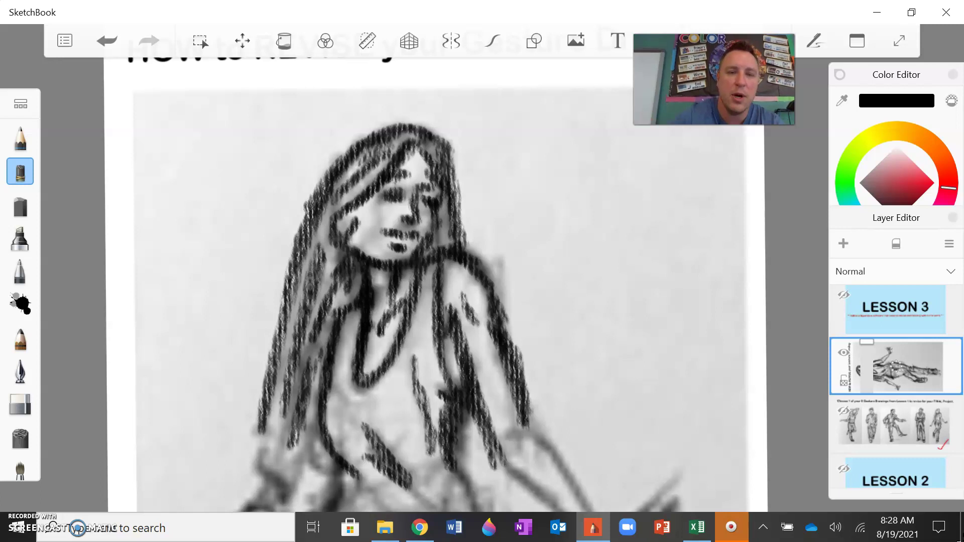
Hide the "HOW to REVISE your Gesture Drawing" layer and show the "How to add mood and feeling" layer.
scroll(472, 282, "down", 5)
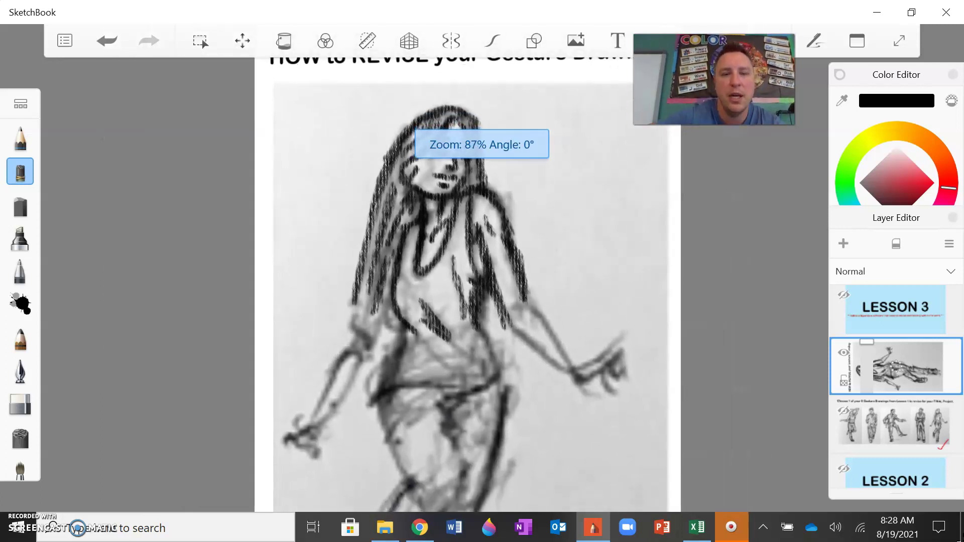
scroll(473, 281, "down", 1)
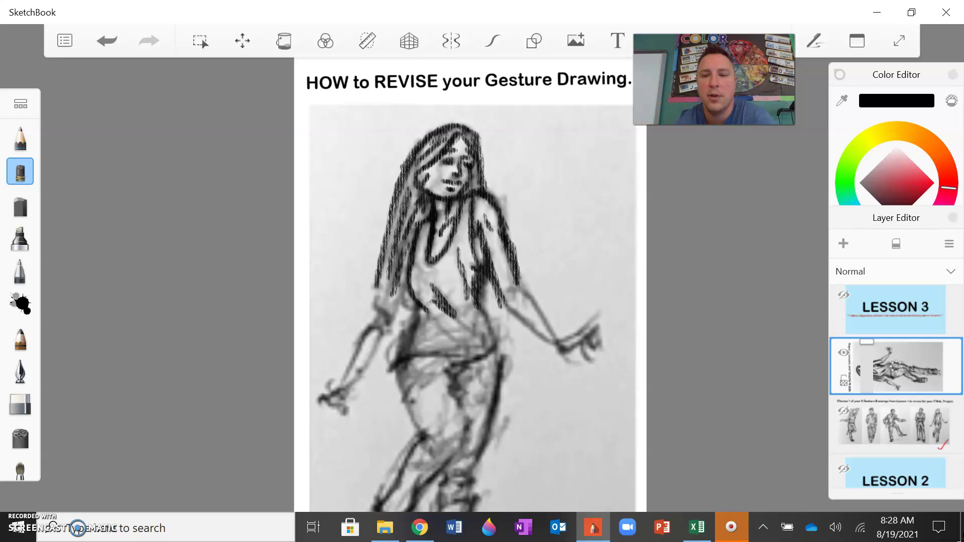
left_click(844, 352)
scroll(879, 372, "up", 2)
scroll(879, 372, "up", 2)
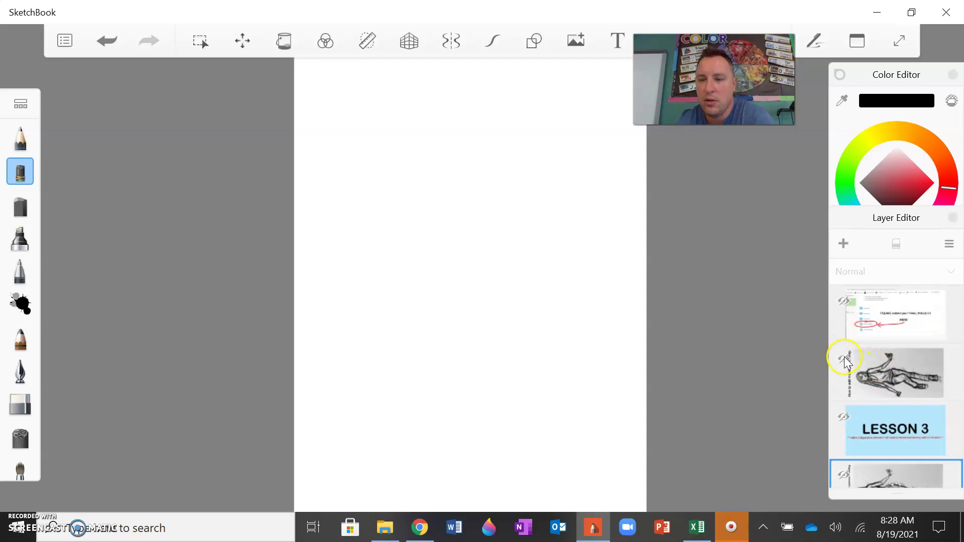
left_click(844, 358)
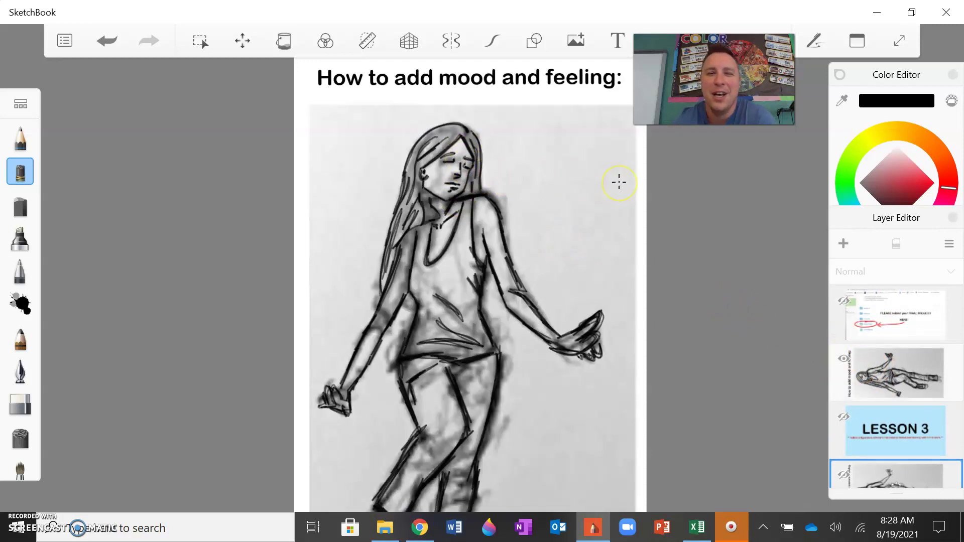
On the "How to add mood and feeling" layer, shade the upper lip, the side of the nose up to the eye, and the eyebrows.
scroll(620, 182, "up", 3)
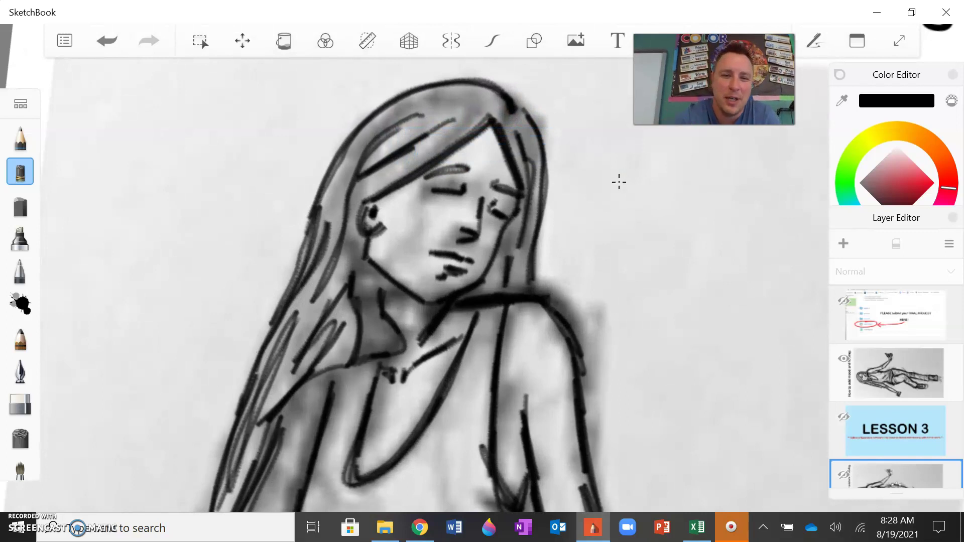
left_click(619, 182)
key("Escape")
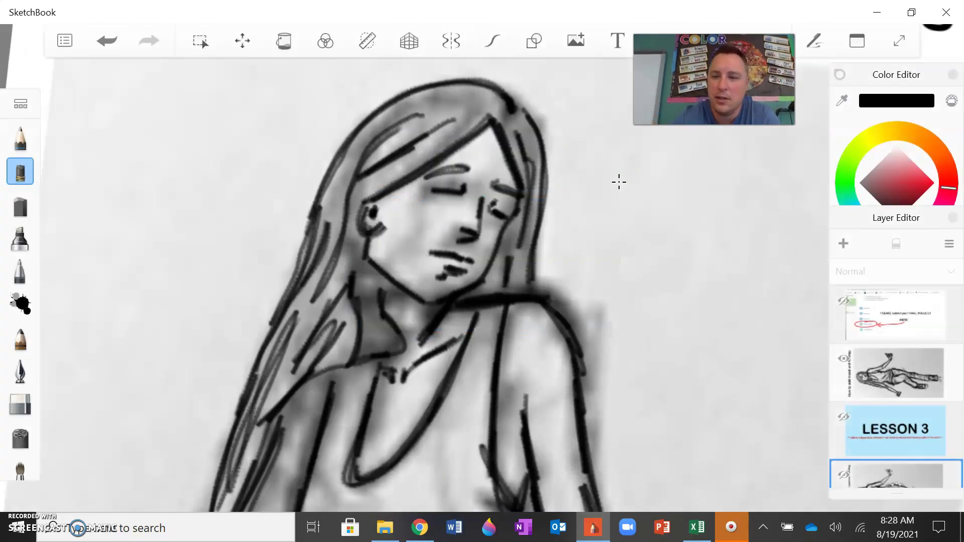
left_click(880, 382)
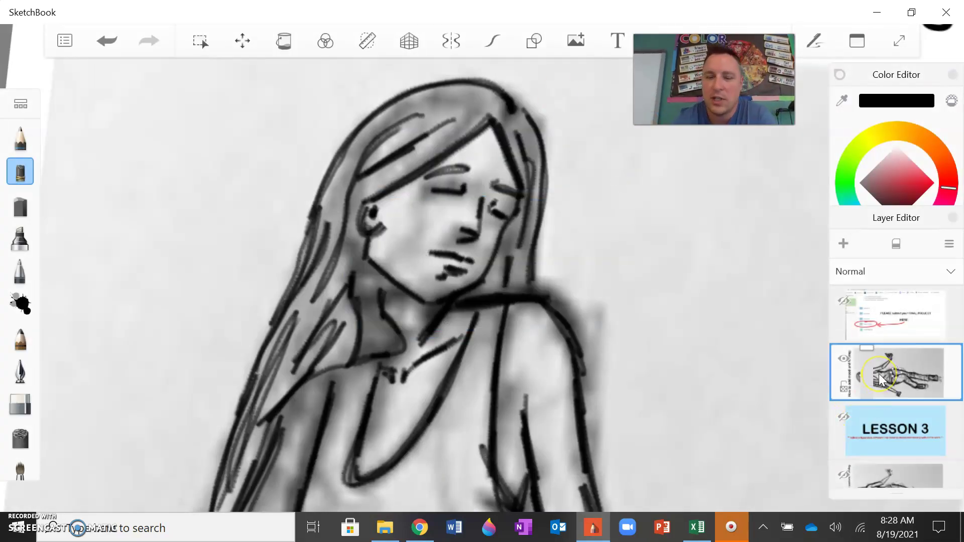
left_click_drag(425, 238, 467, 268)
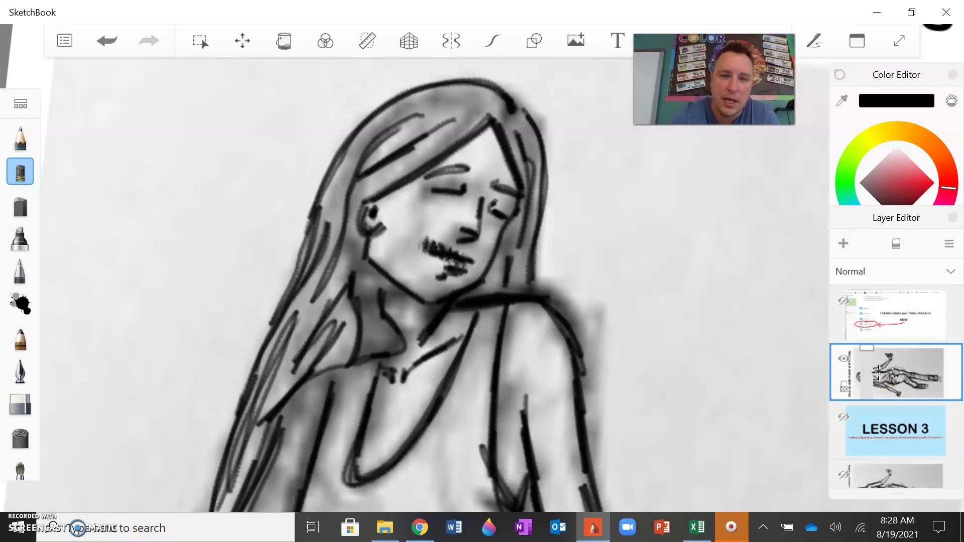
mouse_move(476, 205)
left_mouse_down()
mouse_move(496, 187)
mouse_move(504, 199)
mouse_move(471, 230)
mouse_move(526, 187)
left_mouse_up()
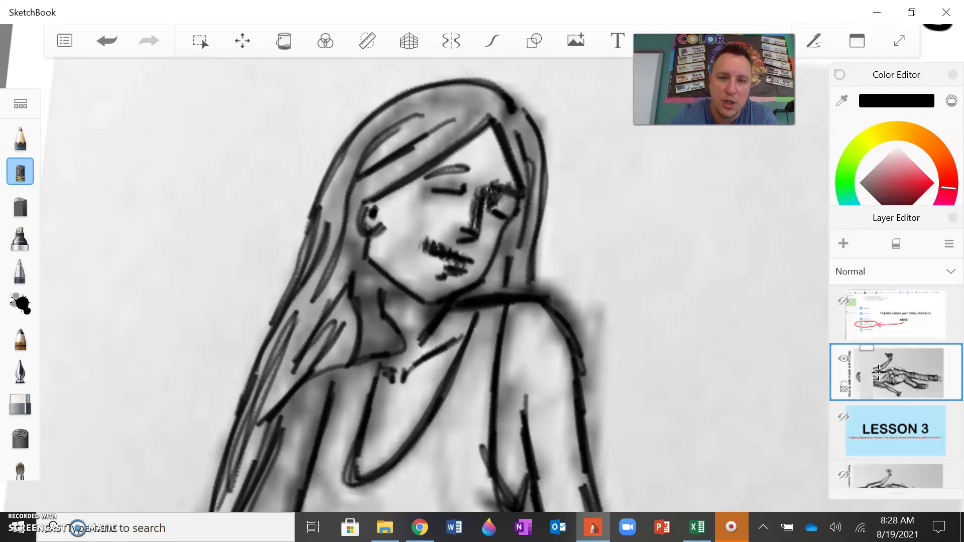
left_click_drag(442, 175, 475, 173)
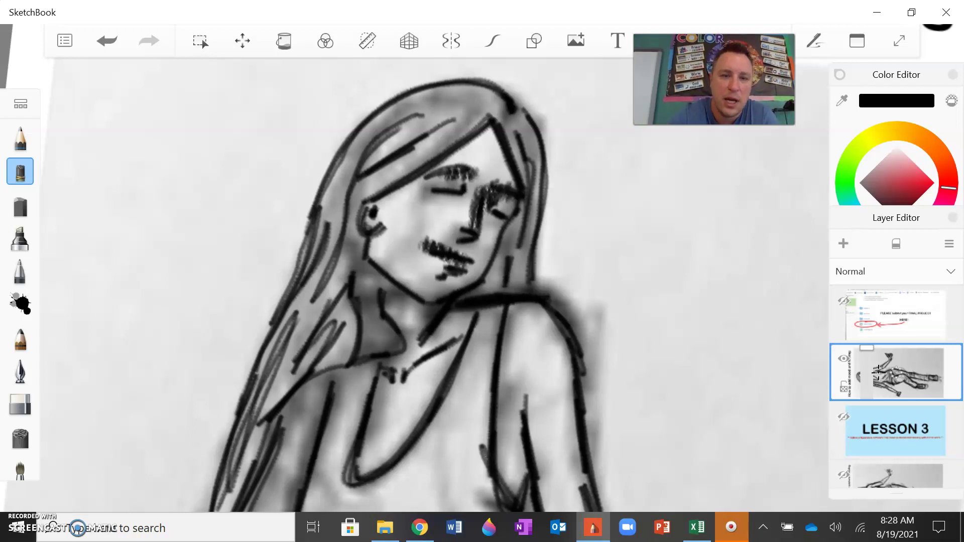
Shade the hair behind the ear, the neck beneath the jaw, and the hair band above the forehead.
left_click_drag(355, 221, 364, 291)
mouse_move(359, 241)
left_mouse_down()
mouse_move(372, 304)
mouse_move(399, 319)
left_mouse_up()
mouse_move(374, 264)
left_mouse_down()
mouse_move(402, 321)
mouse_move(384, 347)
left_mouse_up()
mouse_move(354, 286)
left_mouse_down()
mouse_move(377, 329)
mouse_move(370, 299)
left_mouse_up()
left_click_drag(347, 211, 352, 264)
left_click_drag(397, 166, 470, 117)
left_click_drag(359, 187, 467, 114)
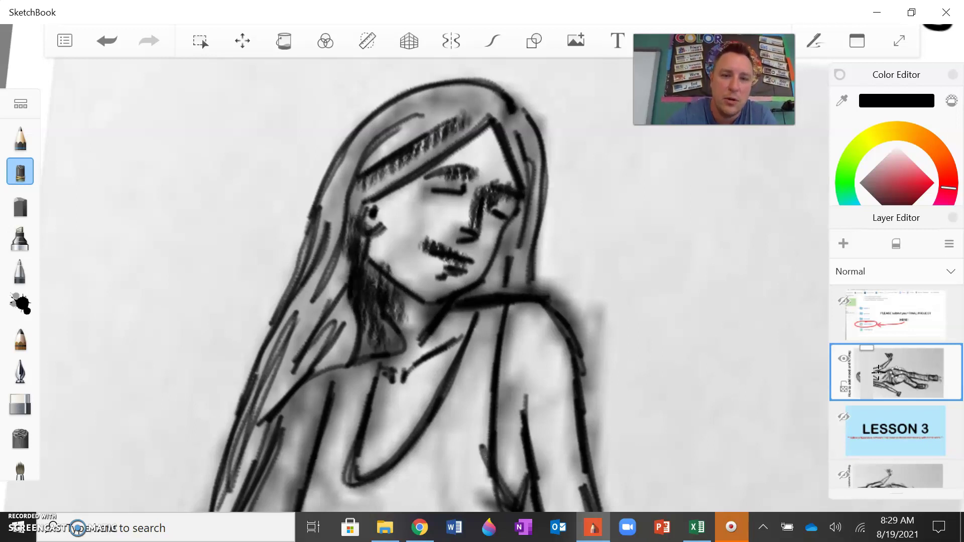
Shade the collarbone, the neckline edge, and the shirt edge from the shoulder down into the armpit.
mouse_move(434, 339)
left_mouse_down()
mouse_move(460, 311)
mouse_move(474, 309)
left_mouse_up()
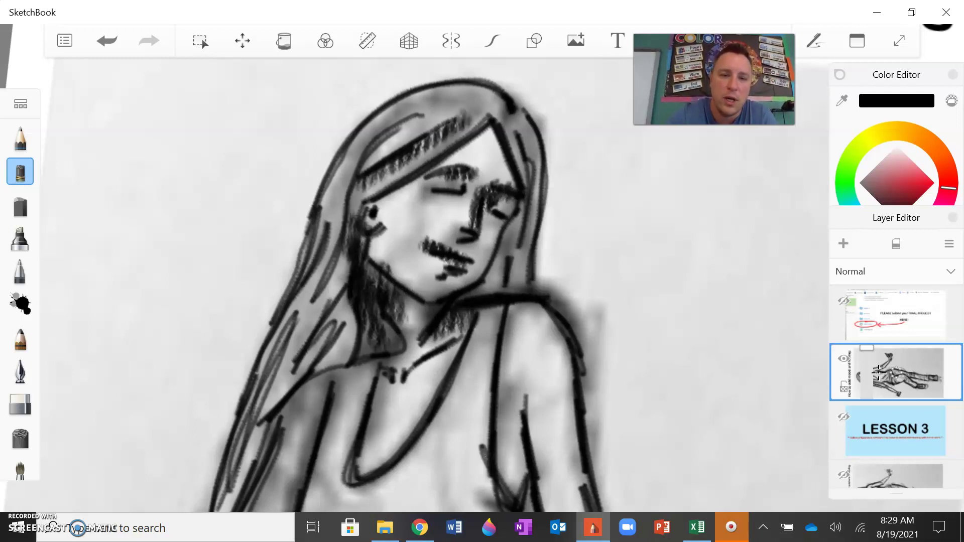
mouse_move(456, 377)
left_mouse_down()
mouse_move(490, 305)
mouse_move(495, 419)
left_mouse_up()
left_click_drag(507, 311, 497, 467)
left_click_drag(502, 352, 500, 487)
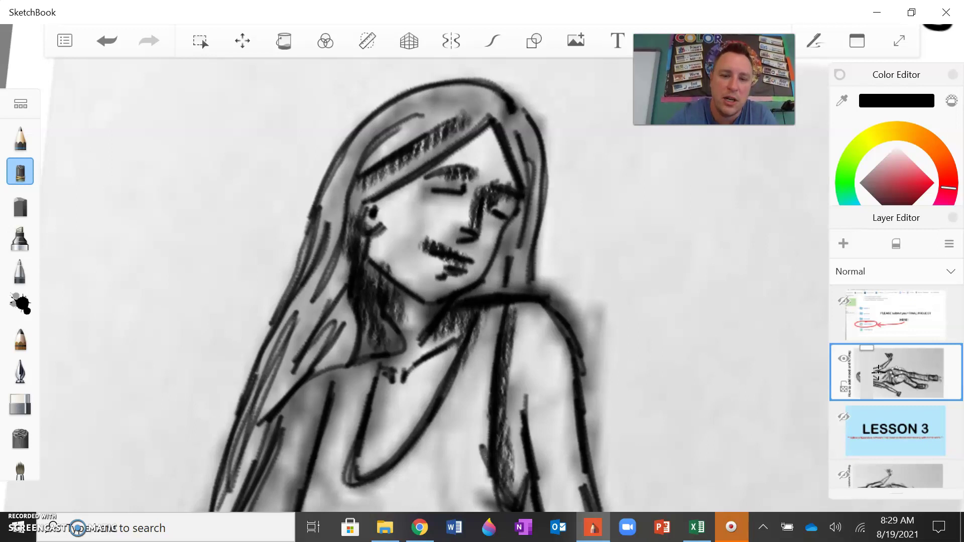
mouse_move(513, 422)
left_mouse_down()
mouse_move(523, 502)
mouse_move(522, 477)
mouse_move(519, 489)
left_mouse_up()
left_click_drag(505, 401, 508, 487)
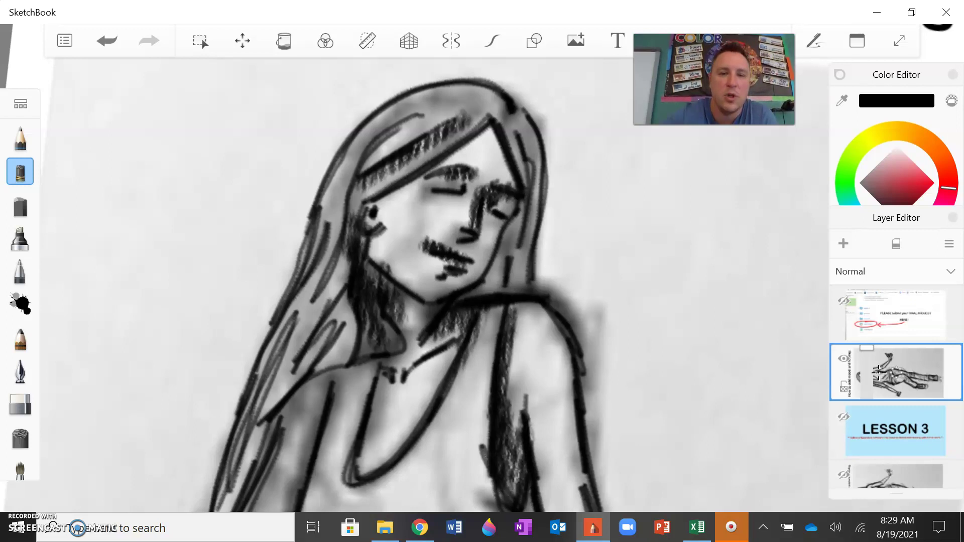
Erase smudges inside the bent leg, around the raised foot, on the standing leg's shin, and outside the hip and thigh.
scroll(432, 291, "down", 5)
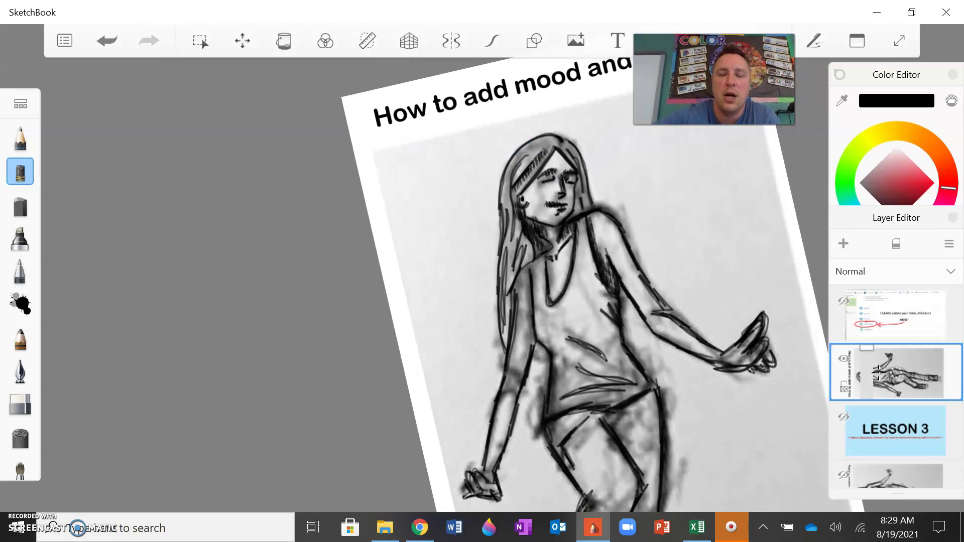
scroll(483, 281, "down", 5)
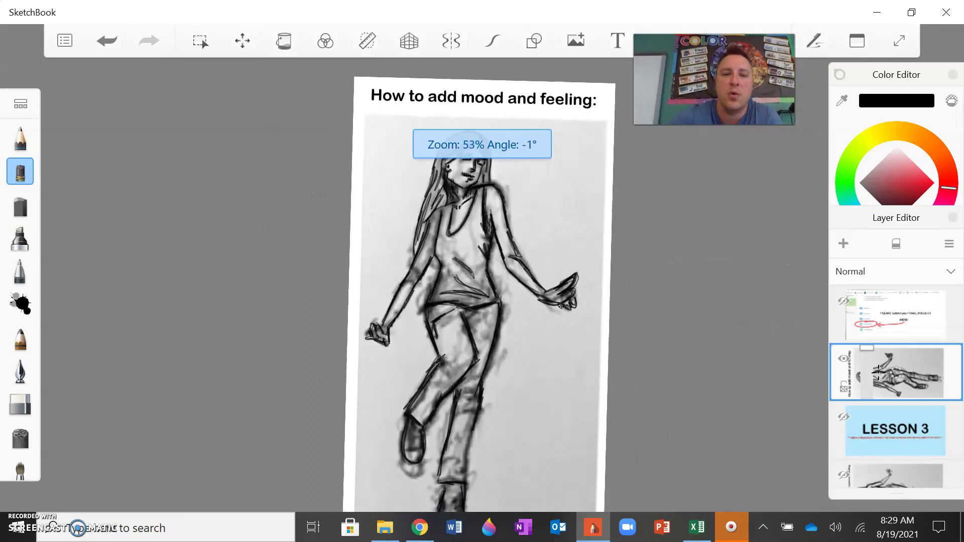
scroll(482, 291, "down", 1)
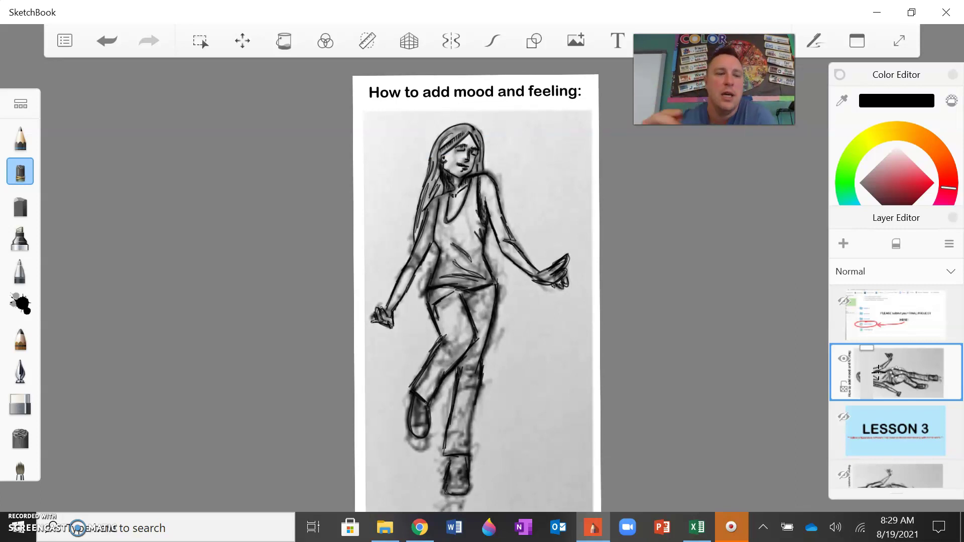
key("e")
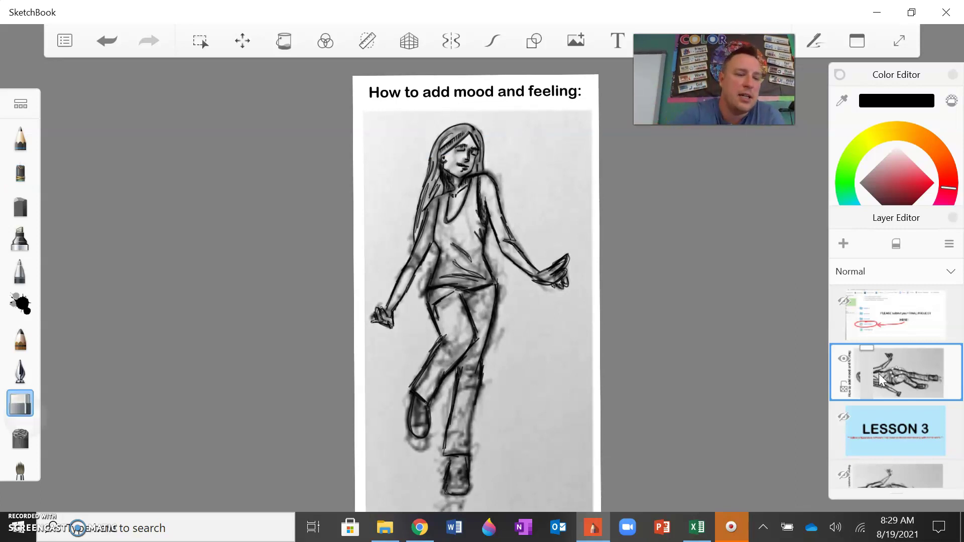
mouse_move(450, 329)
left_mouse_down()
mouse_move(456, 320)
mouse_move(399, 447)
mouse_move(435, 444)
left_mouse_up()
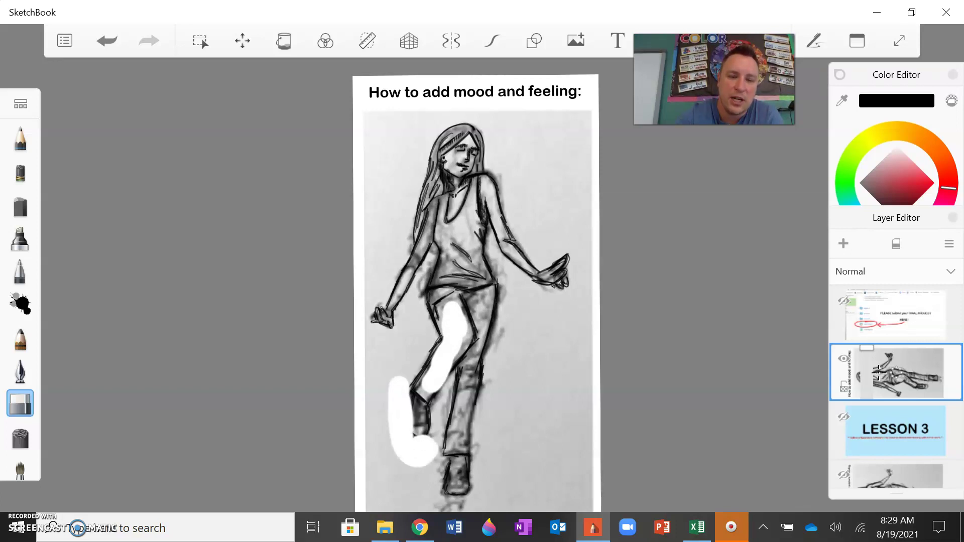
left_click_drag(459, 412, 459, 425)
mouse_move(512, 324)
left_mouse_down()
mouse_move(499, 367)
mouse_move(502, 334)
left_mouse_up()
left_click_drag(512, 279, 511, 307)
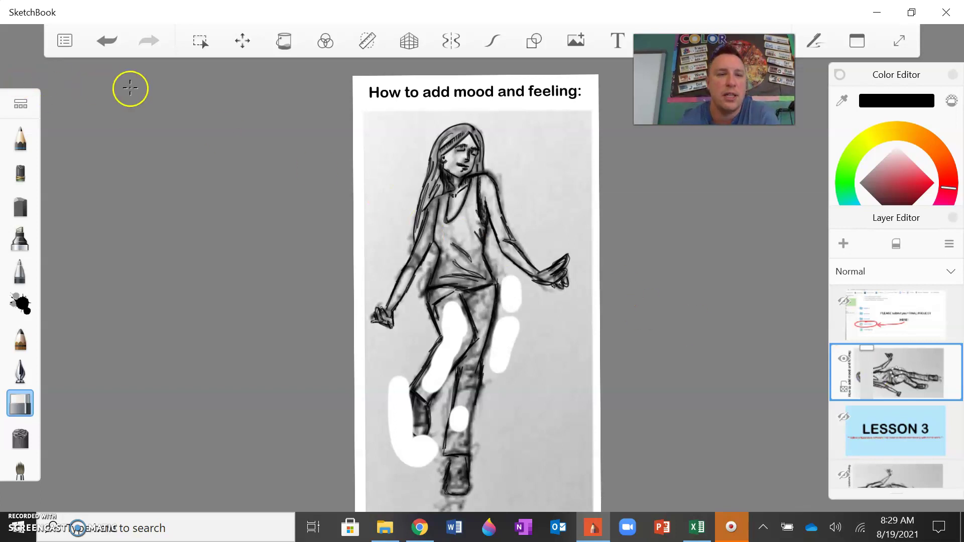
Undo the eraser strokes back to the first patch on the bent leg's thigh.
left_click(109, 44)
left_click(110, 44)
left_click(110, 44)
left_click(110, 44)
left_click(109, 44)
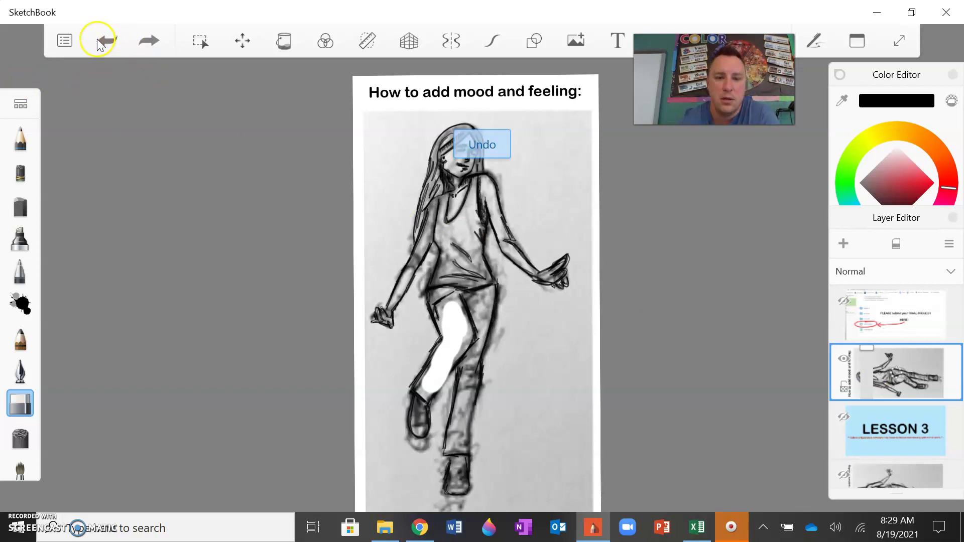
left_click(109, 44)
left_click(110, 44)
left_click(111, 45)
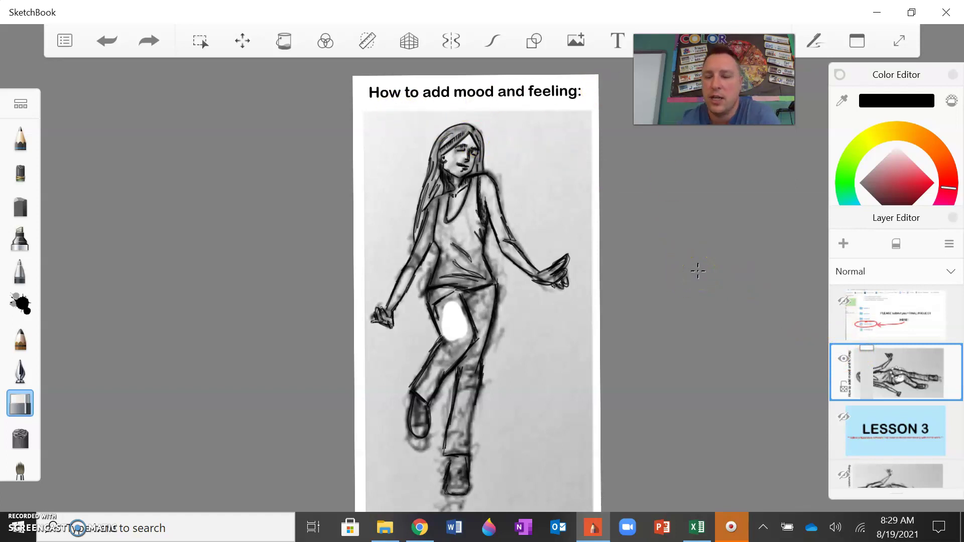
Hide the "How to add mood and feeling" layer and show the layer about choosing 1 of 5 gesture drawings for the final project.
scroll(884, 352, "down", 2)
scroll(904, 347, "down", 2)
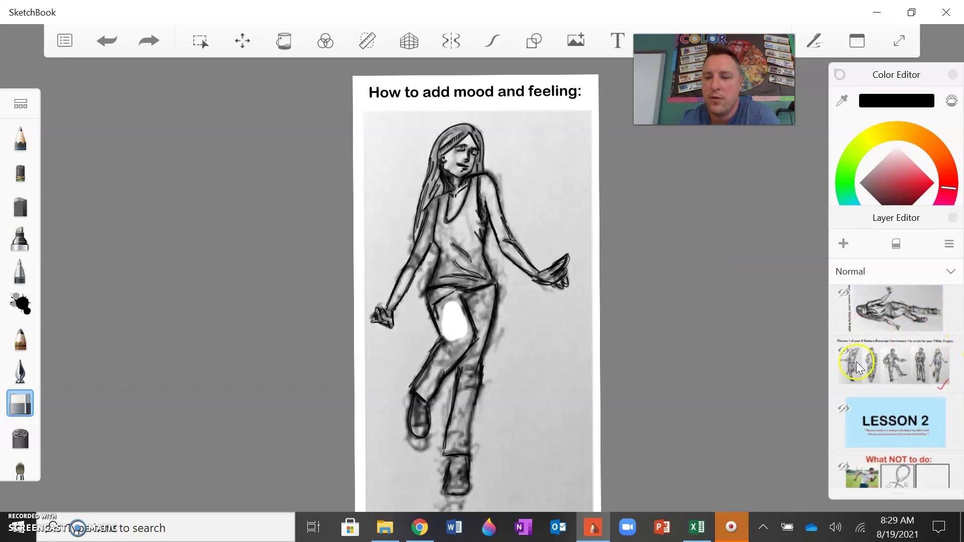
scroll(812, 355, "up", 3)
scroll(893, 366, "down", 2)
scroll(667, 296, "down", 4)
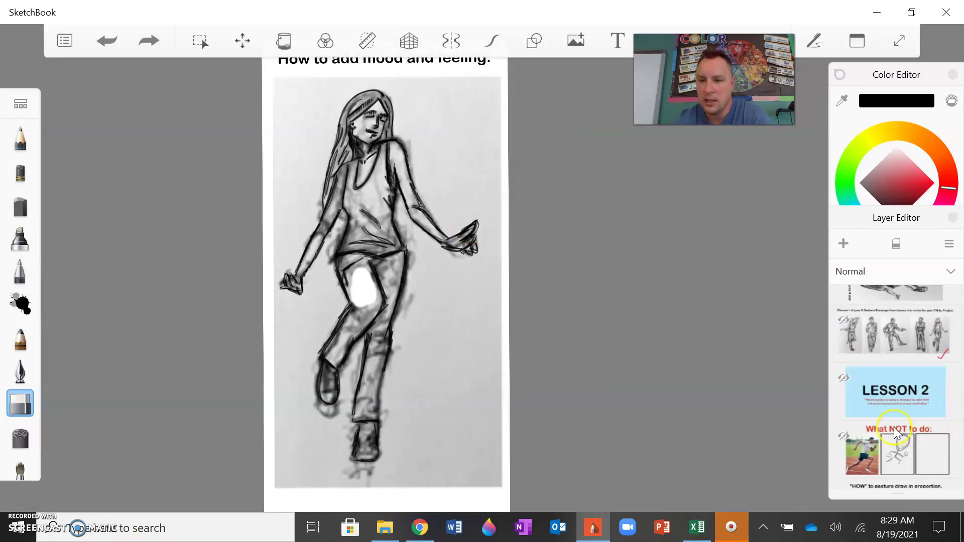
scroll(853, 351, "up", 3)
scroll(849, 329, "up", 3)
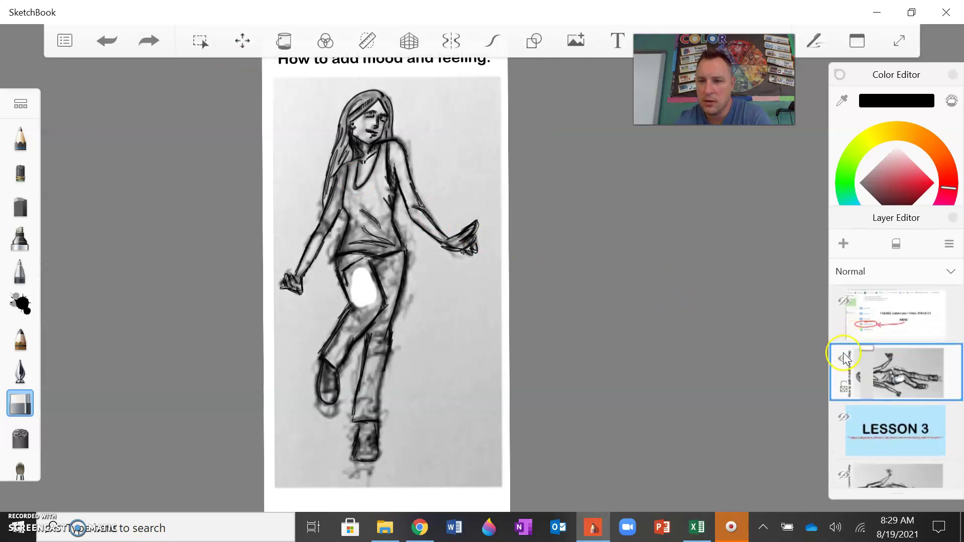
left_click(843, 358)
scroll(881, 374, "down", 3)
scroll(880, 375, "down", 3)
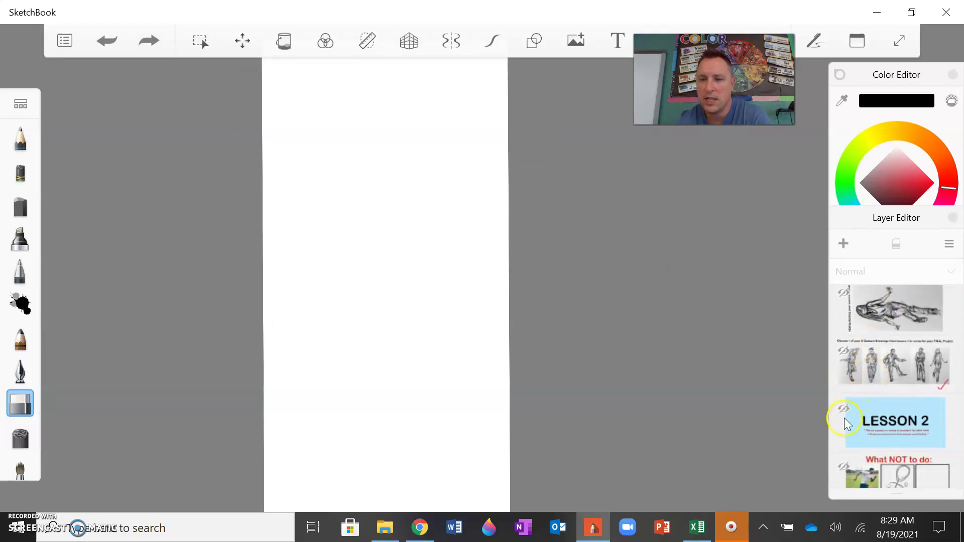
left_click(849, 354)
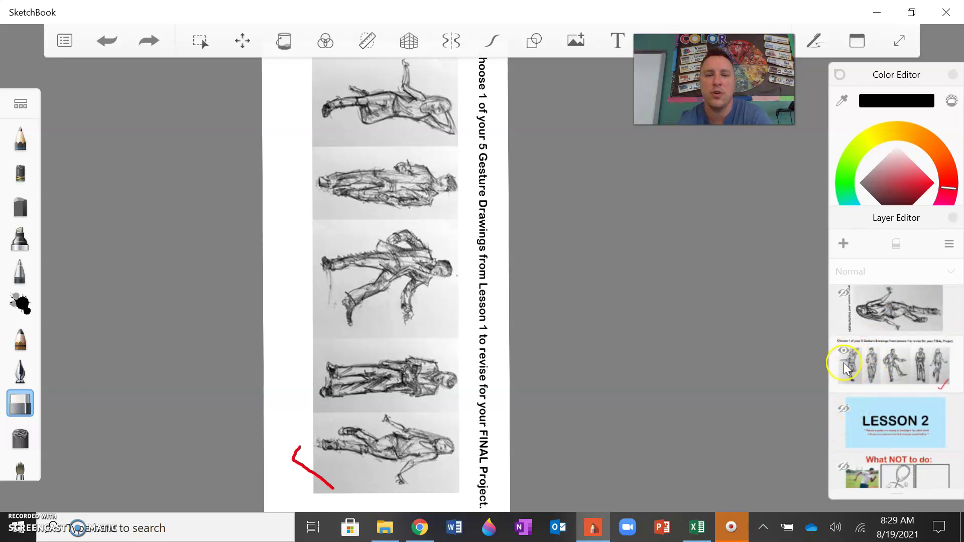